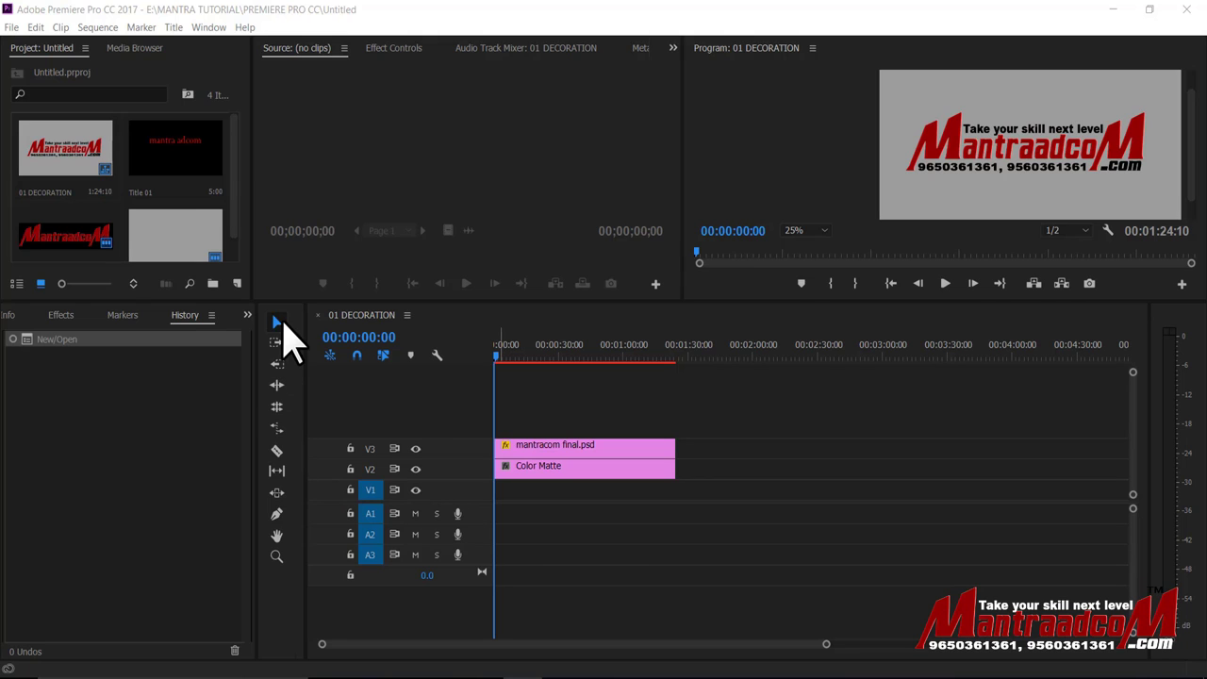
# Lower the divider above the Timeline so the Project, Source and Program panels grow taller.
pyautogui.moveTo(287, 303); pyautogui.dragTo(259, 349)
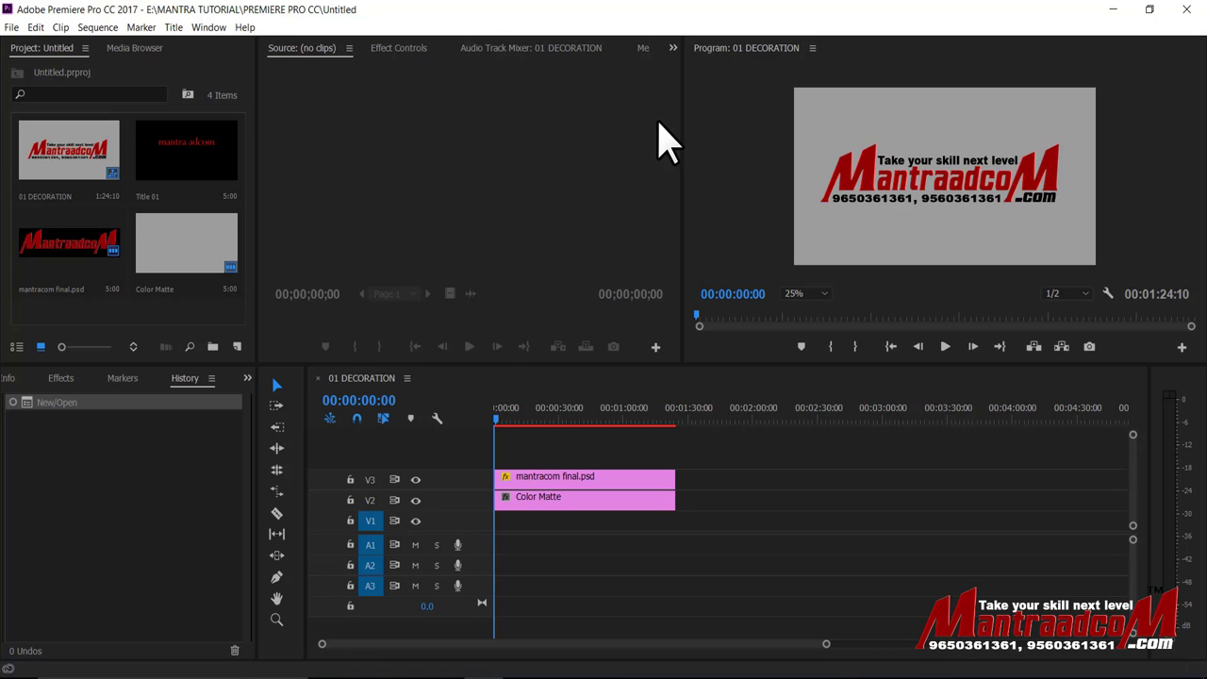
# Focus the Project, Source, Program, History, Timeline, Tools and Audio Meters panels in turn.
pyautogui.moveTo(207, 48); pyautogui.dragTo(202, 42)
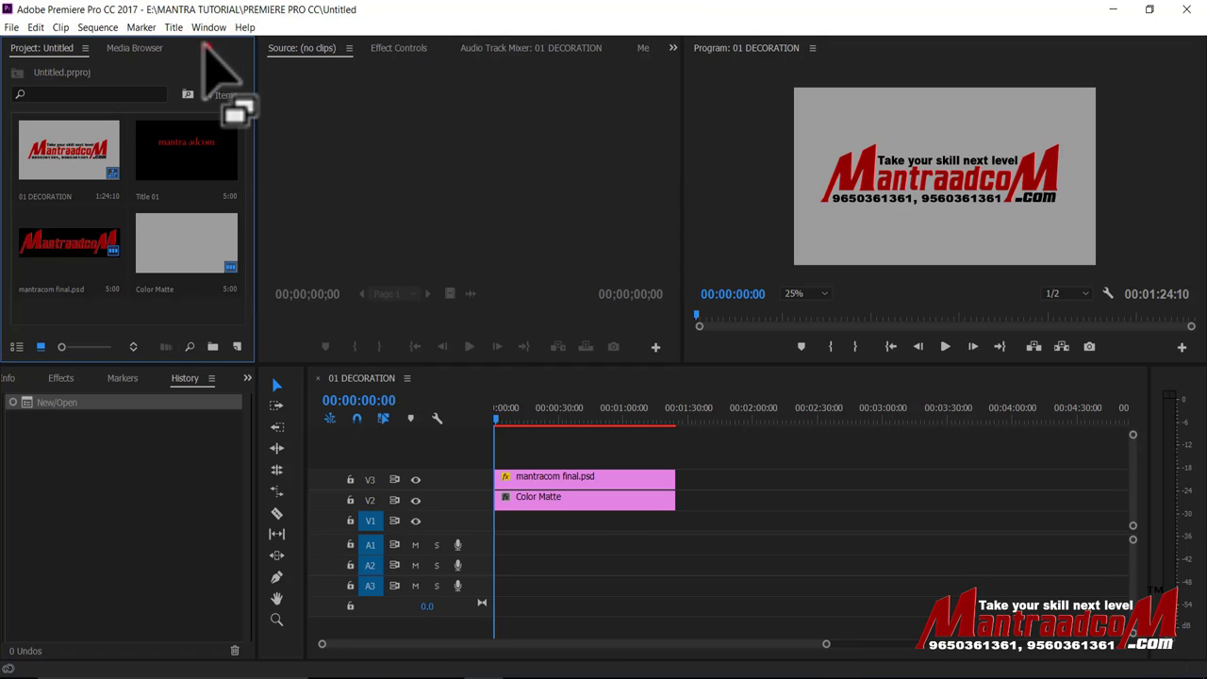
pyautogui.click(349, 113)
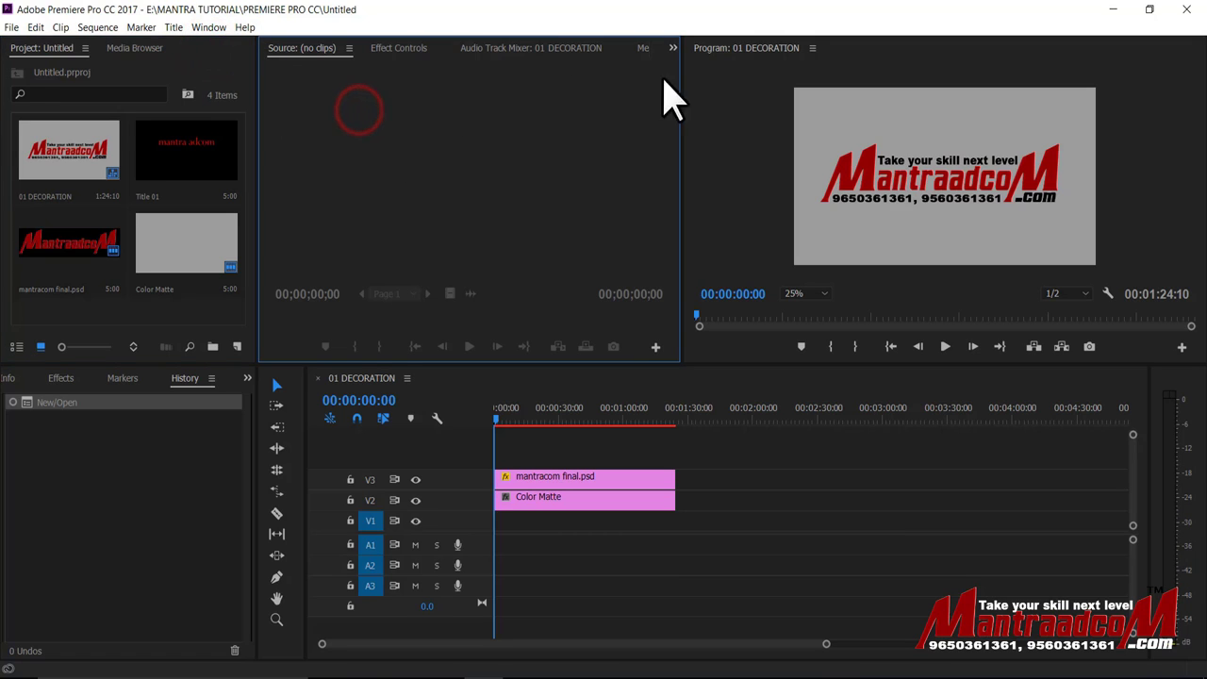
pyautogui.click(735, 84)
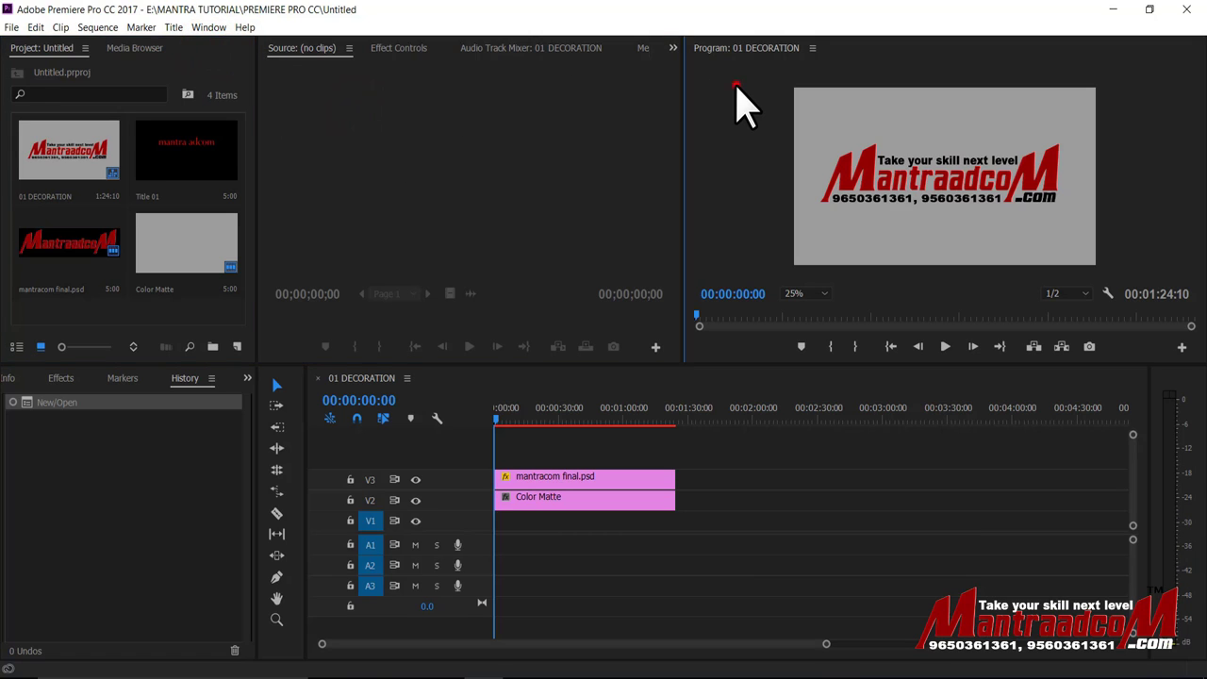
pyautogui.click(138, 492)
pyautogui.click(494, 377)
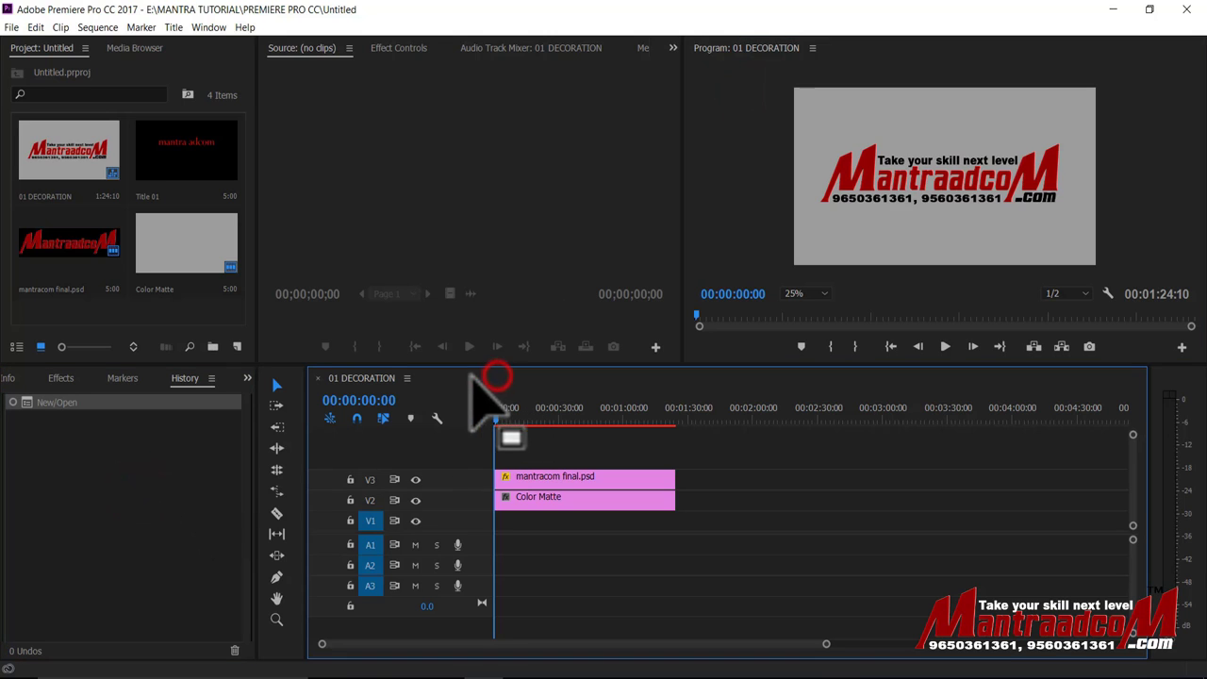
pyautogui.click(285, 382)
pyautogui.click(1180, 379)
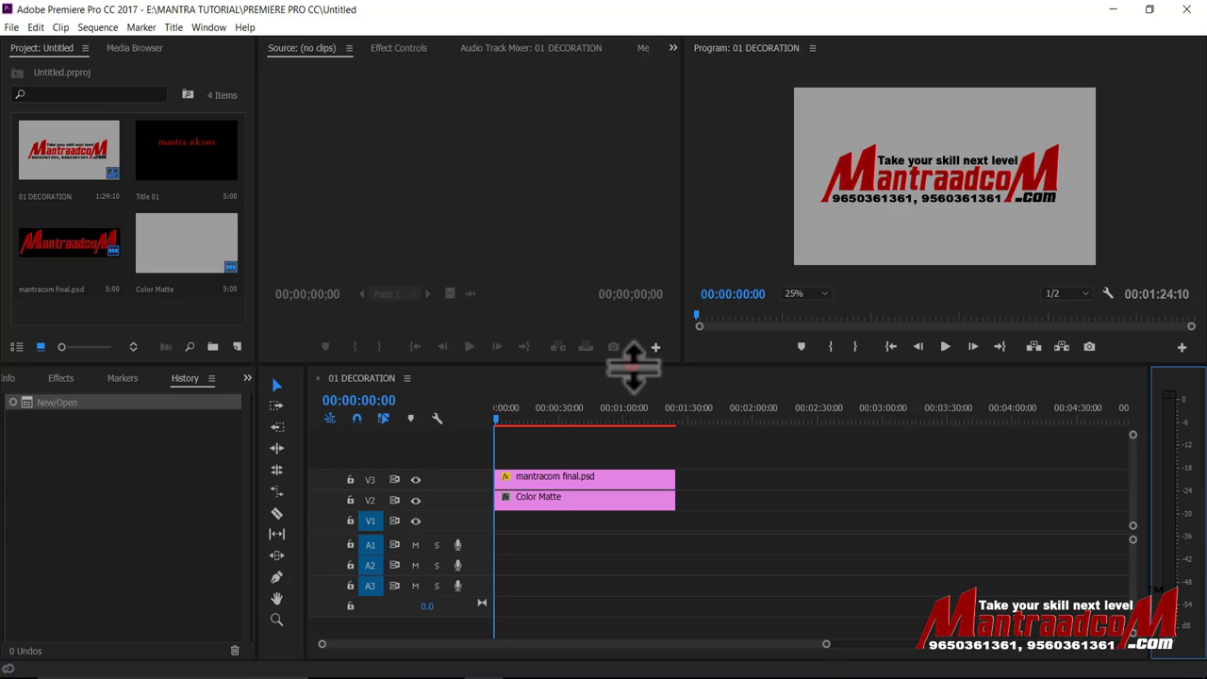
# Shrink the monitors for a taller timeline, narrow Source against Program, then resize everything from the panel junction.
pyautogui.moveTo(634, 368)
pyautogui.mouseDown()
pyautogui.moveTo(624, 321)
pyautogui.moveTo(623, 377)
pyautogui.mouseUp()
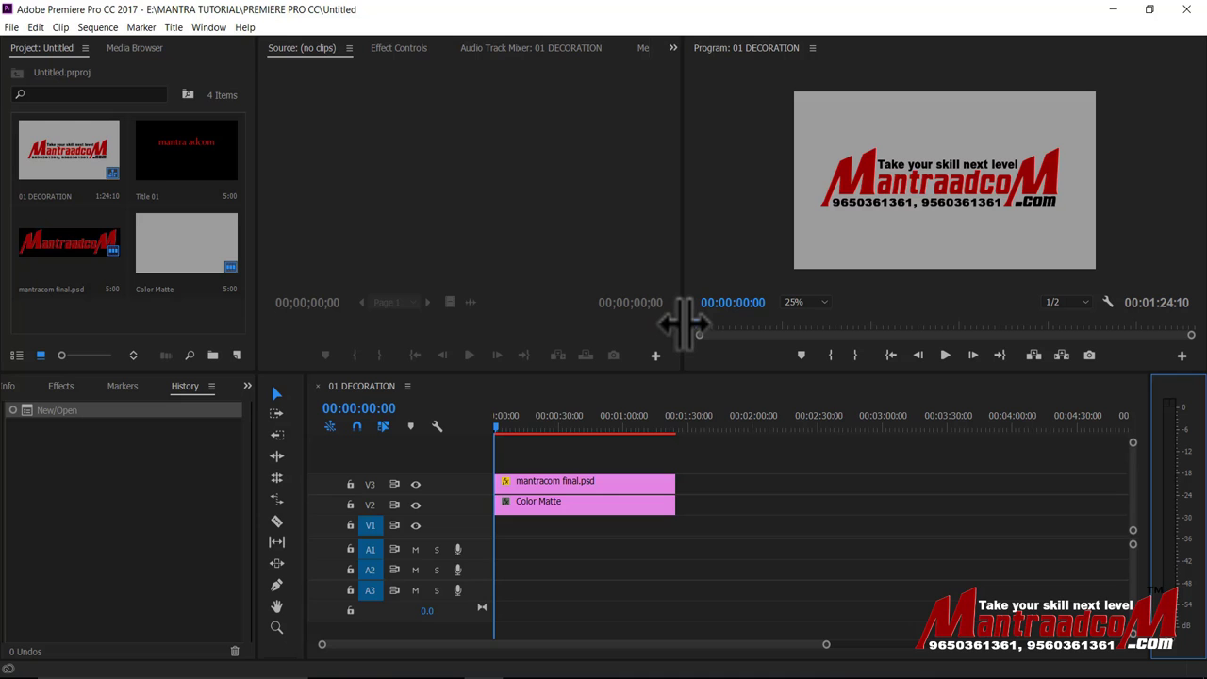
pyautogui.moveTo(684, 323); pyautogui.dragTo(688, 332)
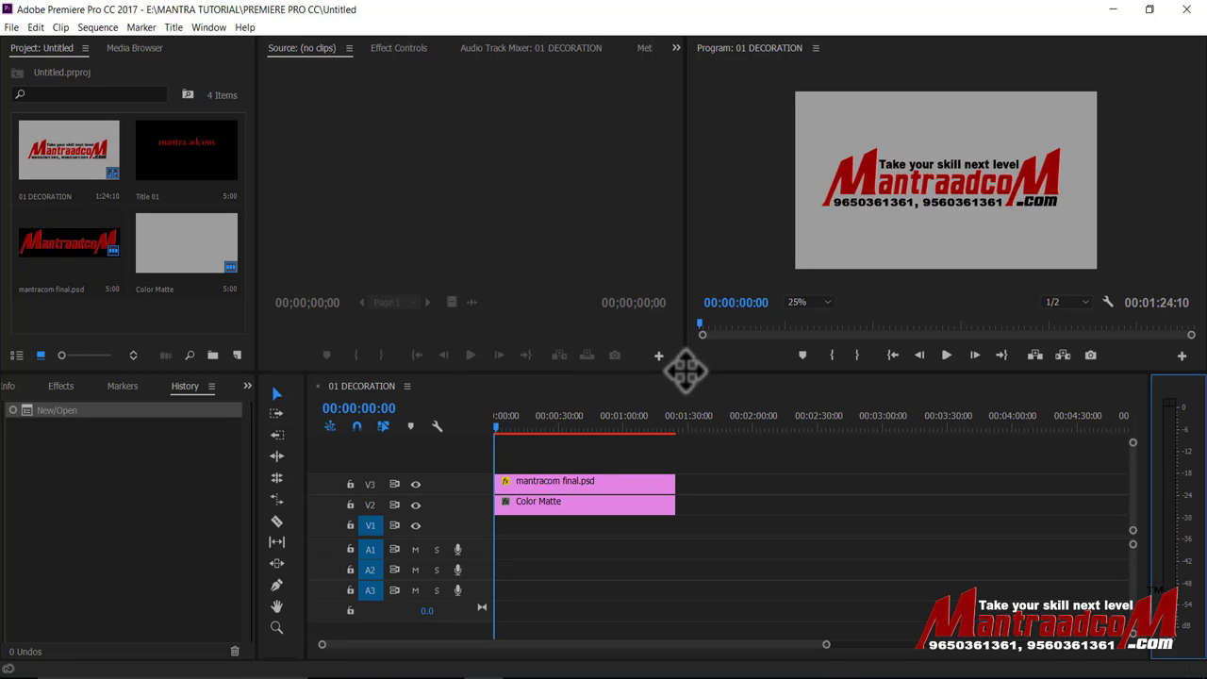
pyautogui.moveTo(685, 371); pyautogui.dragTo(800, 405)
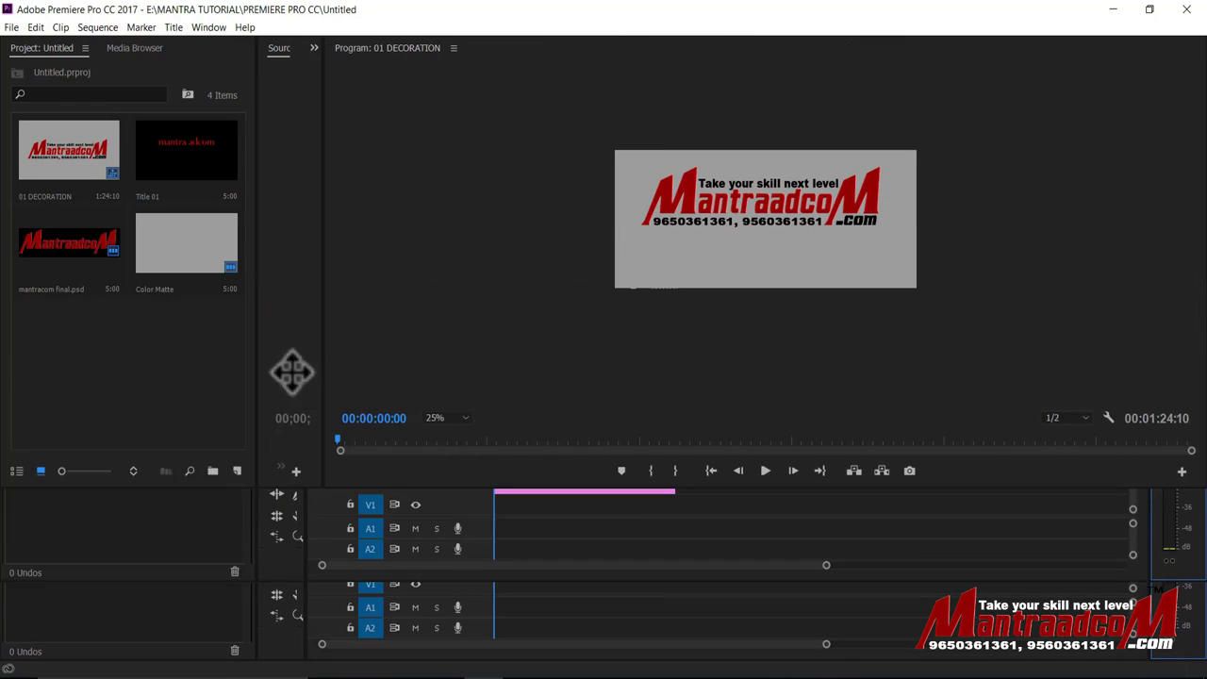
# Collapse the Source panel to widen the Program monitor, and widen the left panels with larger Project thumbnails.
pyautogui.moveTo(801, 406)
pyautogui.mouseDown()
pyautogui.moveTo(416, 258)
pyautogui.moveTo(245, 325)
pyautogui.mouseUp()
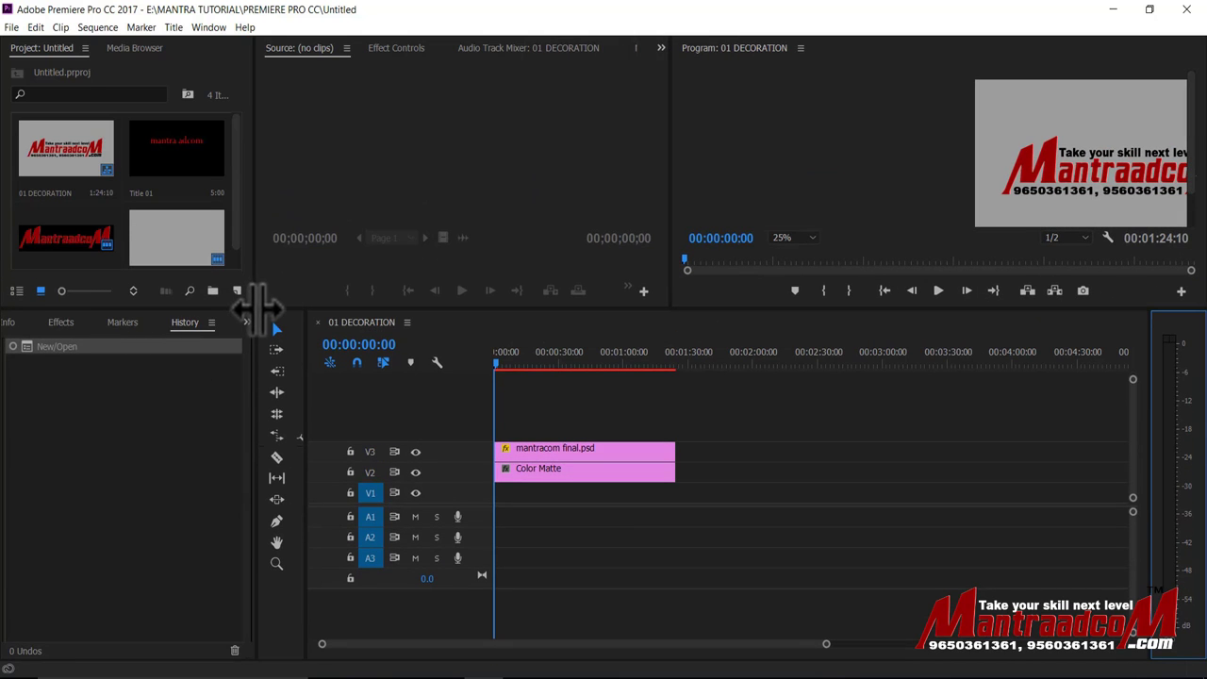
pyautogui.click(255, 307)
pyautogui.moveTo(276, 281); pyautogui.dragTo(239, 364)
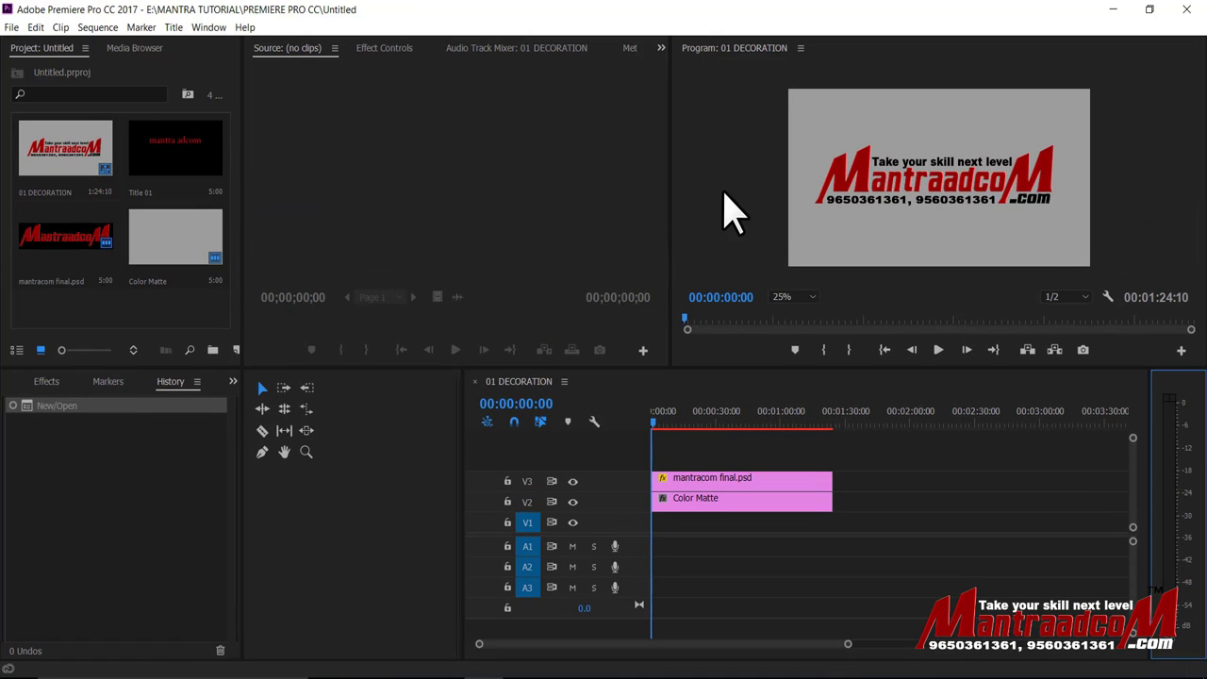
# Widen the Program monitor further, make the timeline taller, then enlarge the monitors and widen the timeline.
pyautogui.moveTo(670, 193)
pyautogui.mouseDown()
pyautogui.moveTo(512, 195)
pyautogui.moveTo(722, 202)
pyautogui.mouseUp()
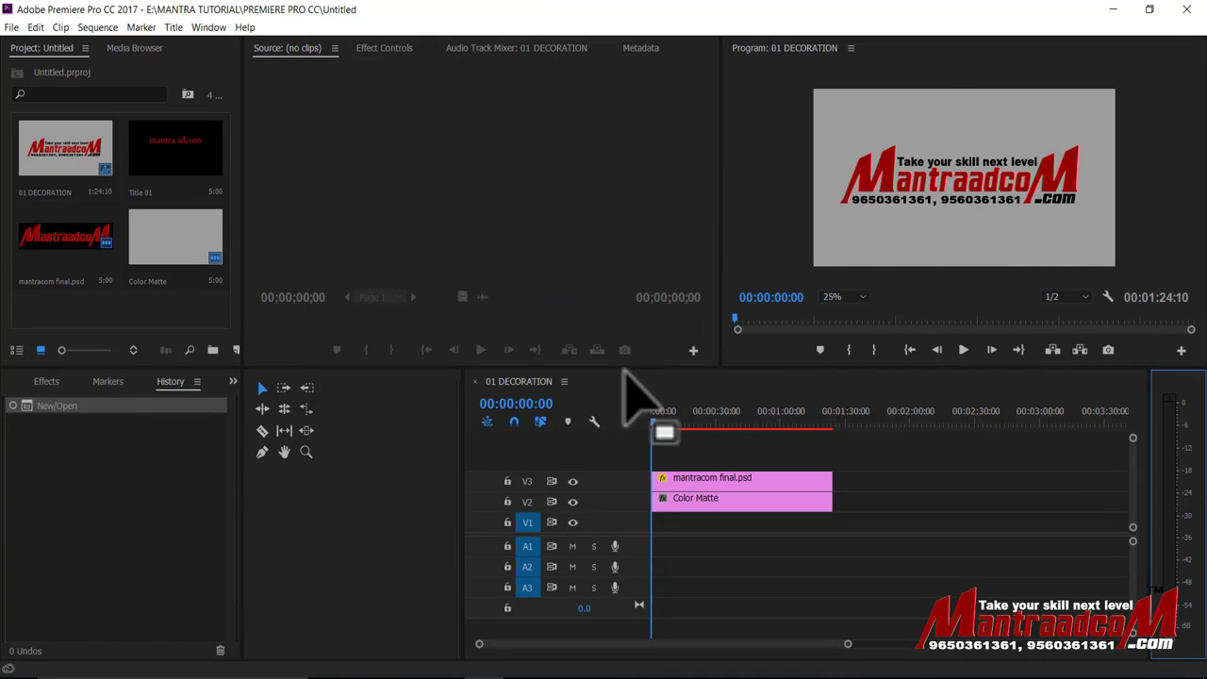
pyautogui.moveTo(633, 368)
pyautogui.mouseDown()
pyautogui.moveTo(642, 256)
pyautogui.moveTo(638, 383)
pyautogui.mouseUp()
pyautogui.moveTo(463, 434)
pyautogui.mouseDown()
pyautogui.moveTo(271, 441)
pyautogui.moveTo(406, 441)
pyautogui.moveTo(90, 468)
pyautogui.moveTo(237, 452)
pyautogui.mouseUp()
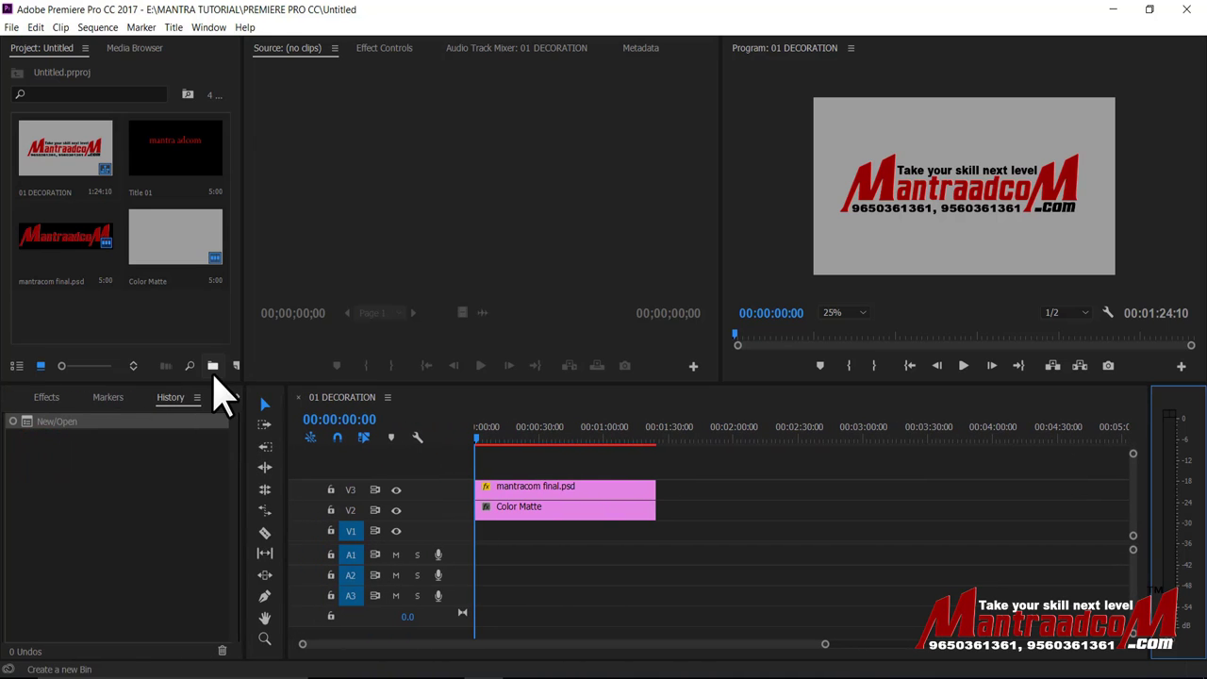
# Widen the Project panel to one thumbnail row, make the top panels taller, and narrow History for the timeline.
pyautogui.moveTo(213, 384); pyautogui.dragTo(225, 289)
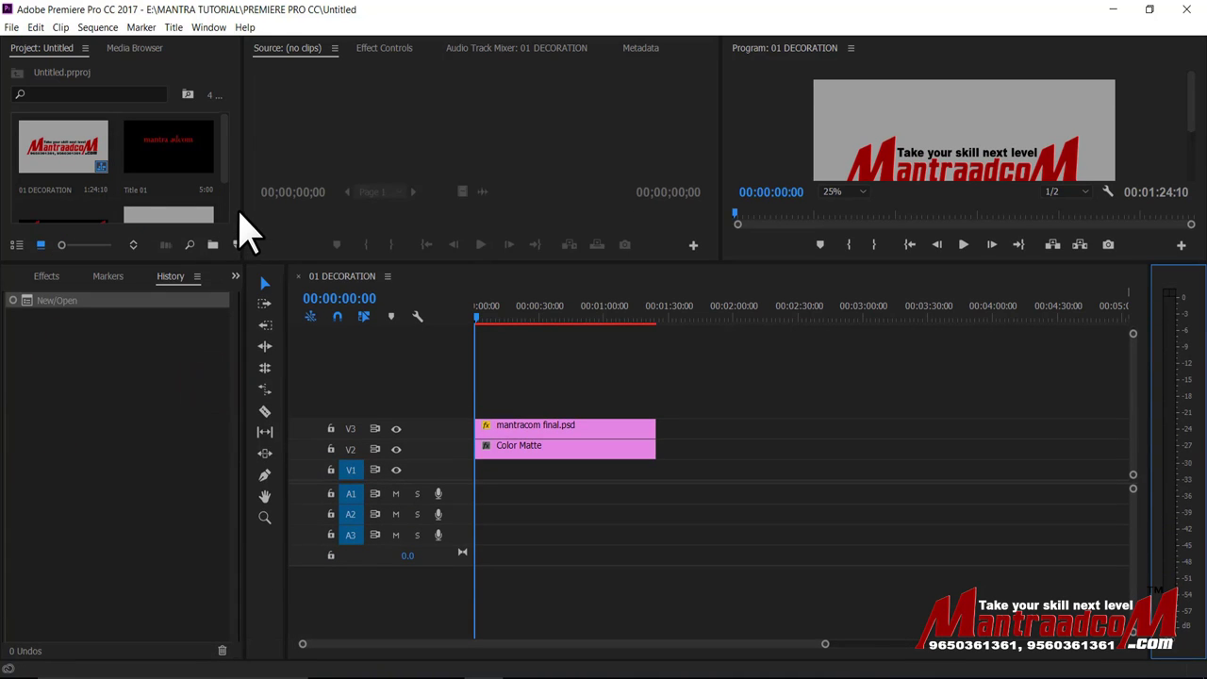
pyautogui.moveTo(242, 202); pyautogui.dragTo(529, 207)
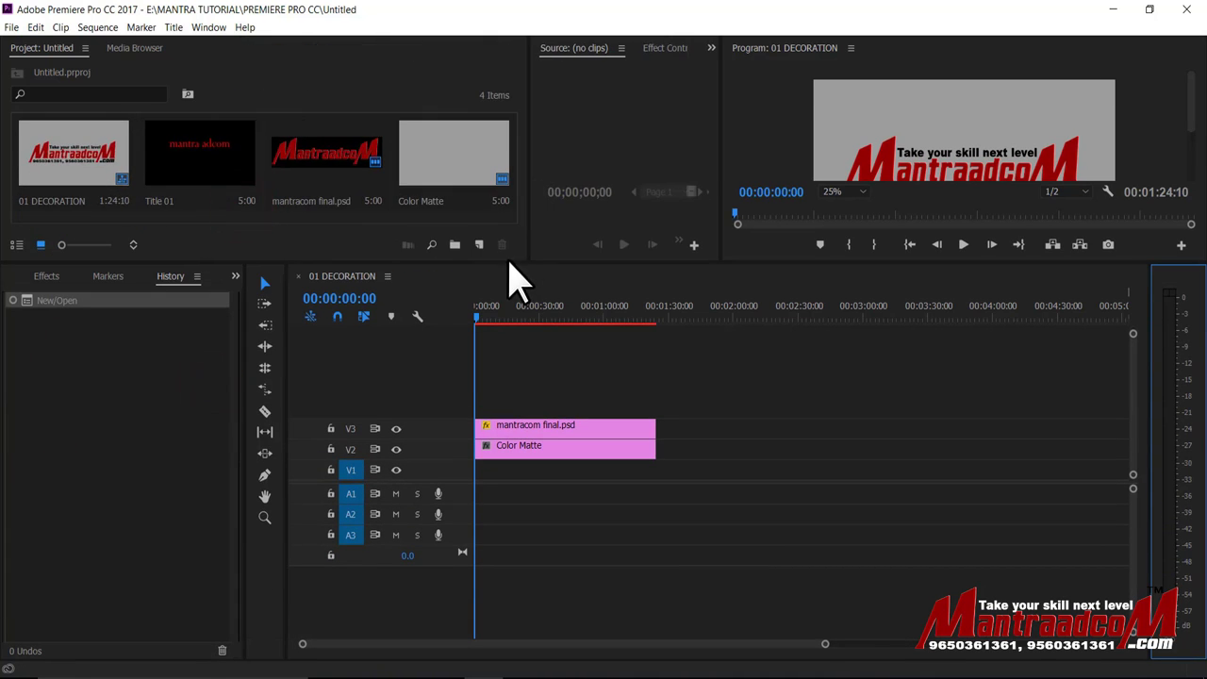
pyautogui.moveTo(512, 268)
pyautogui.mouseDown()
pyautogui.moveTo(539, 465)
pyautogui.moveTo(418, 283)
pyautogui.mouseUp()
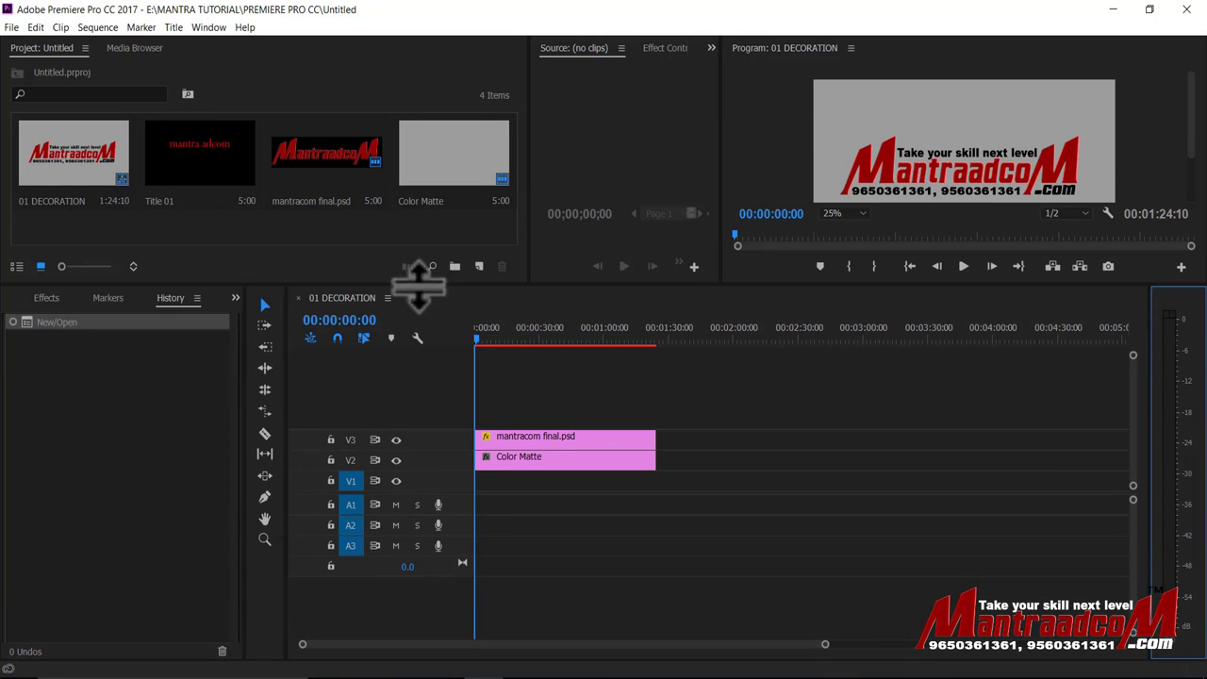
pyautogui.moveTo(285, 409); pyautogui.dragTo(167, 417)
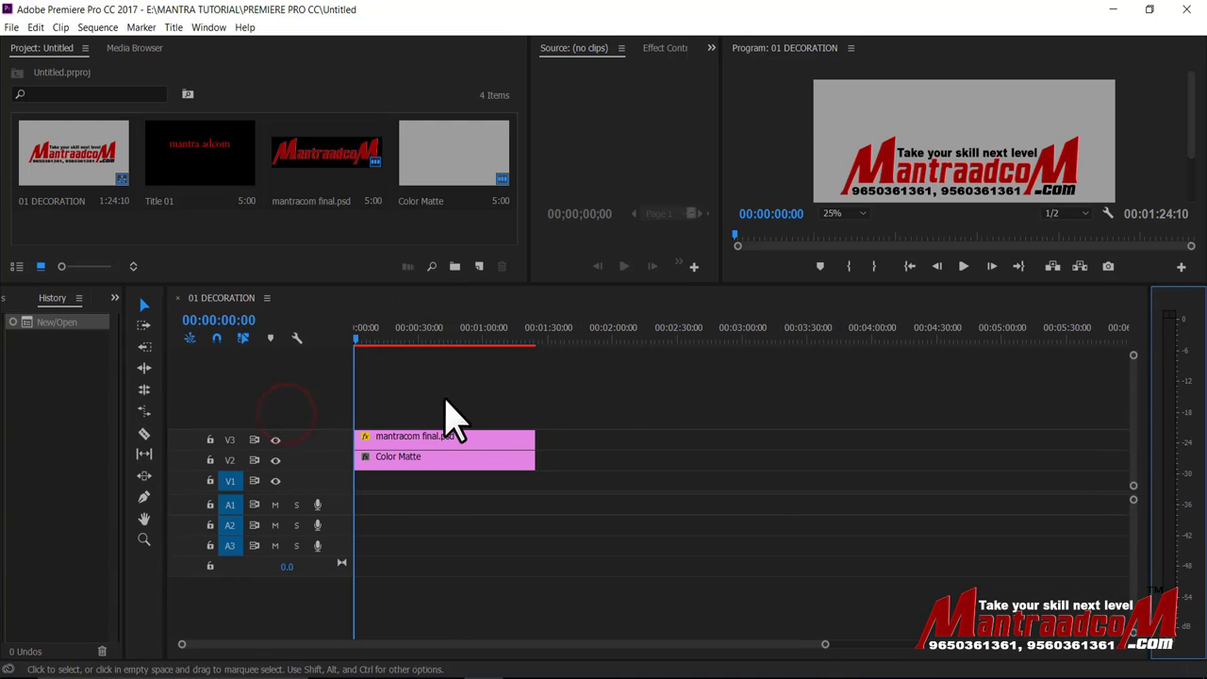
# With the timeline focused, rebalance monitor height, widen the Source monitor, and widen the History panel group.
pyautogui.click(1140, 370)
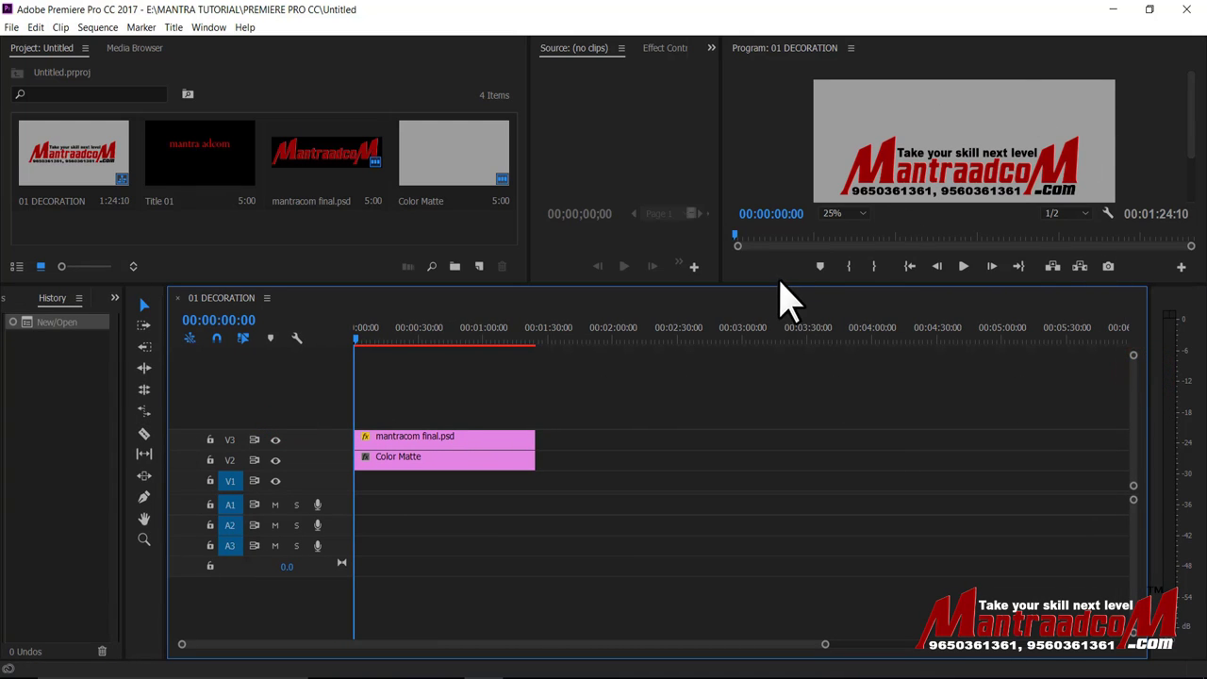
pyautogui.moveTo(773, 295); pyautogui.dragTo(778, 441)
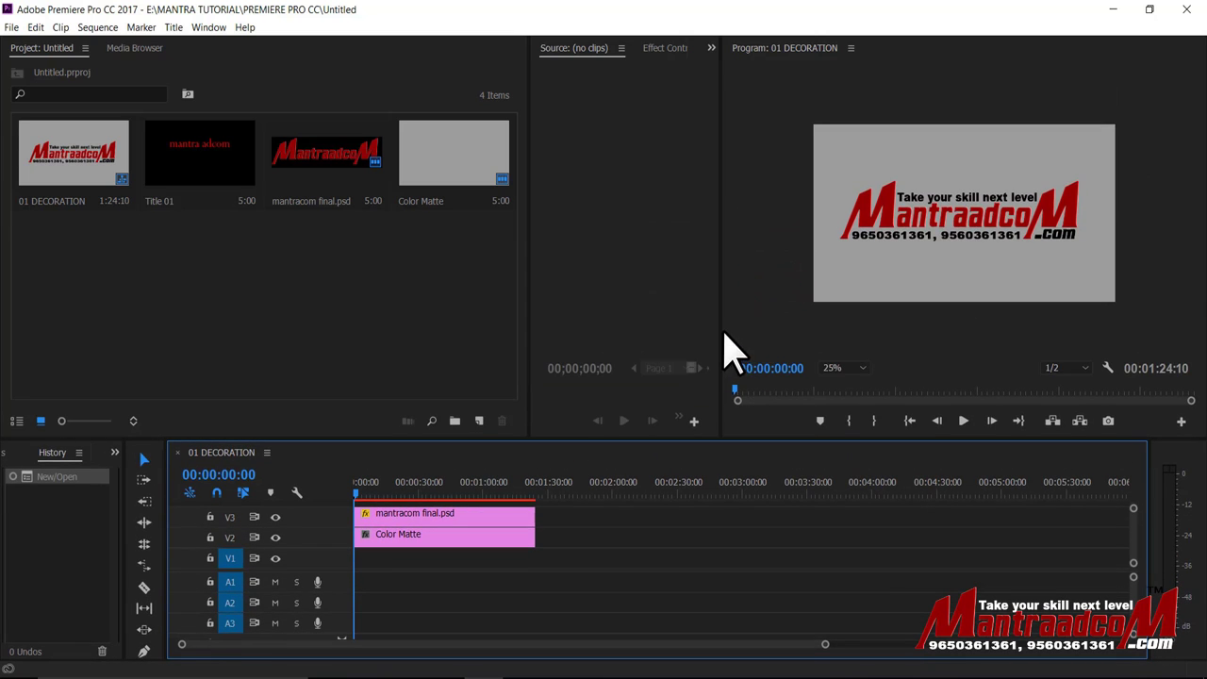
pyautogui.moveTo(712, 330); pyautogui.dragTo(817, 322)
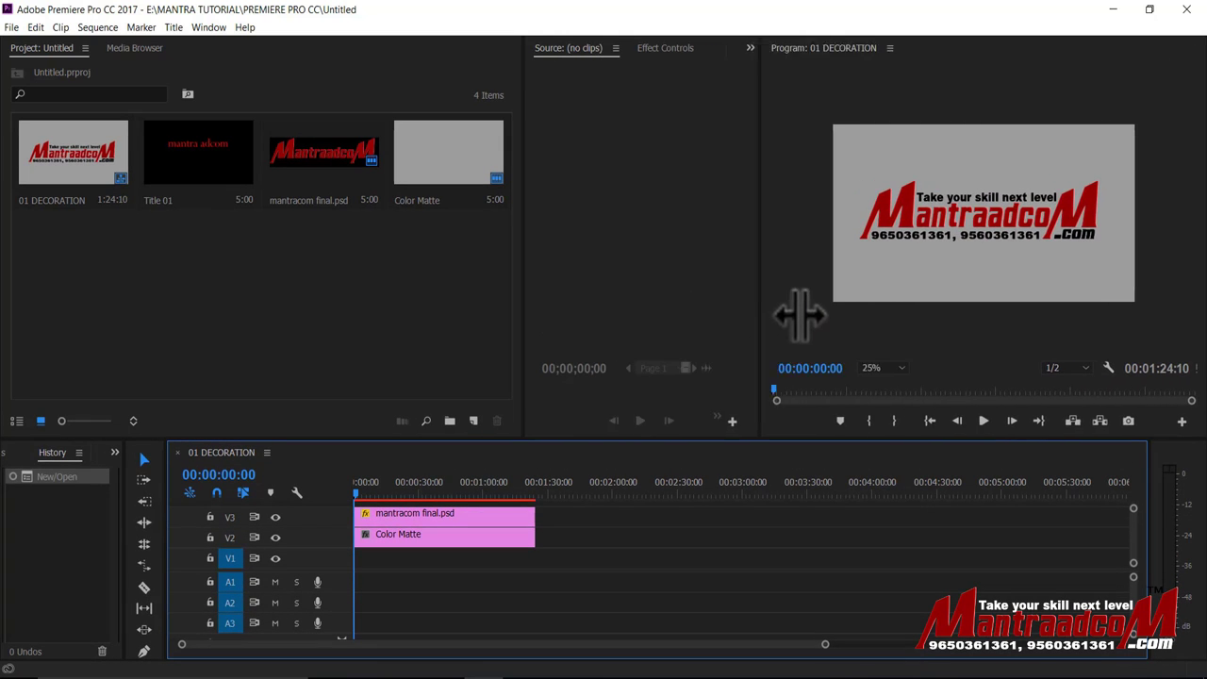
pyautogui.moveTo(545, 437); pyautogui.dragTo(585, 268)
pyautogui.moveTo(127, 282); pyautogui.dragTo(292, 283)
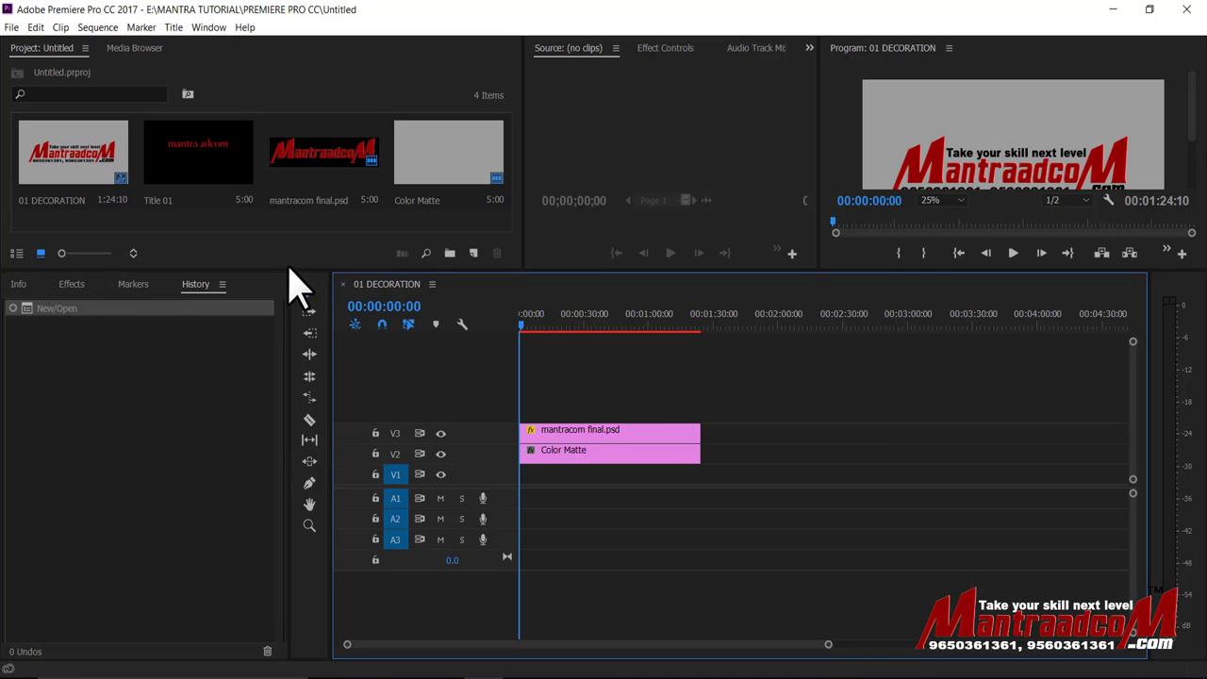
# Make the Source and Program monitors taller, narrow the Project panel, and bring up the Window menu's panel list.
pyautogui.moveTo(280, 273); pyautogui.dragTo(280, 334)
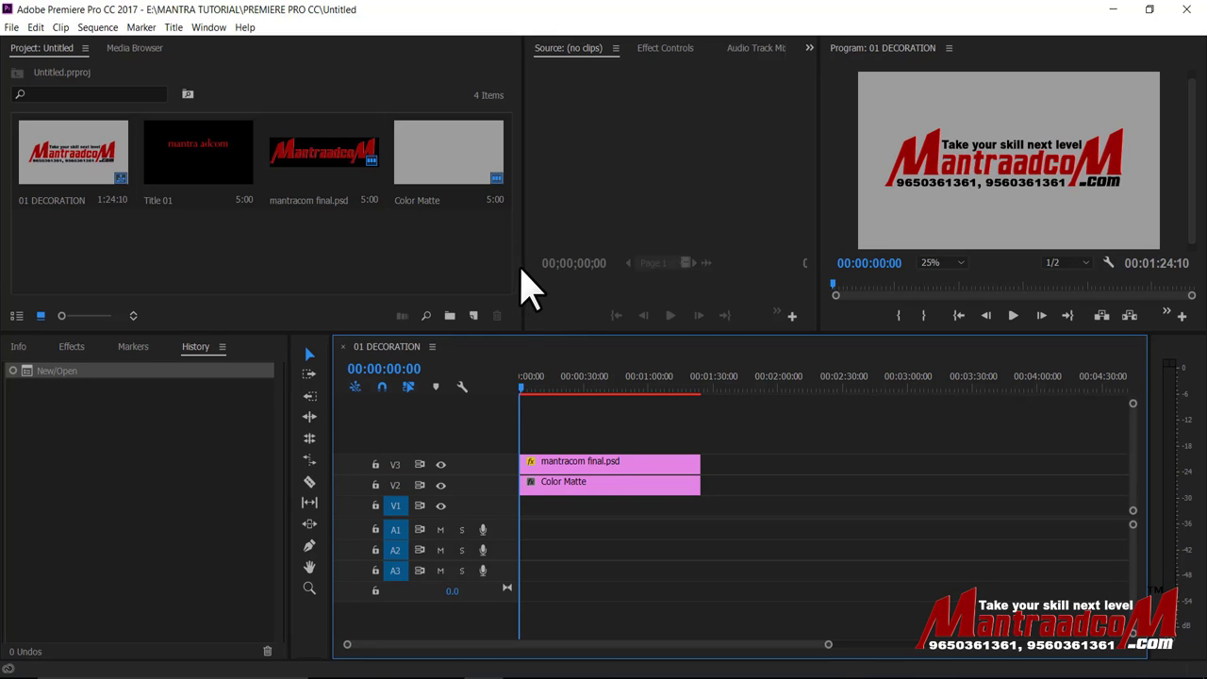
pyautogui.moveTo(519, 270); pyautogui.dragTo(403, 268)
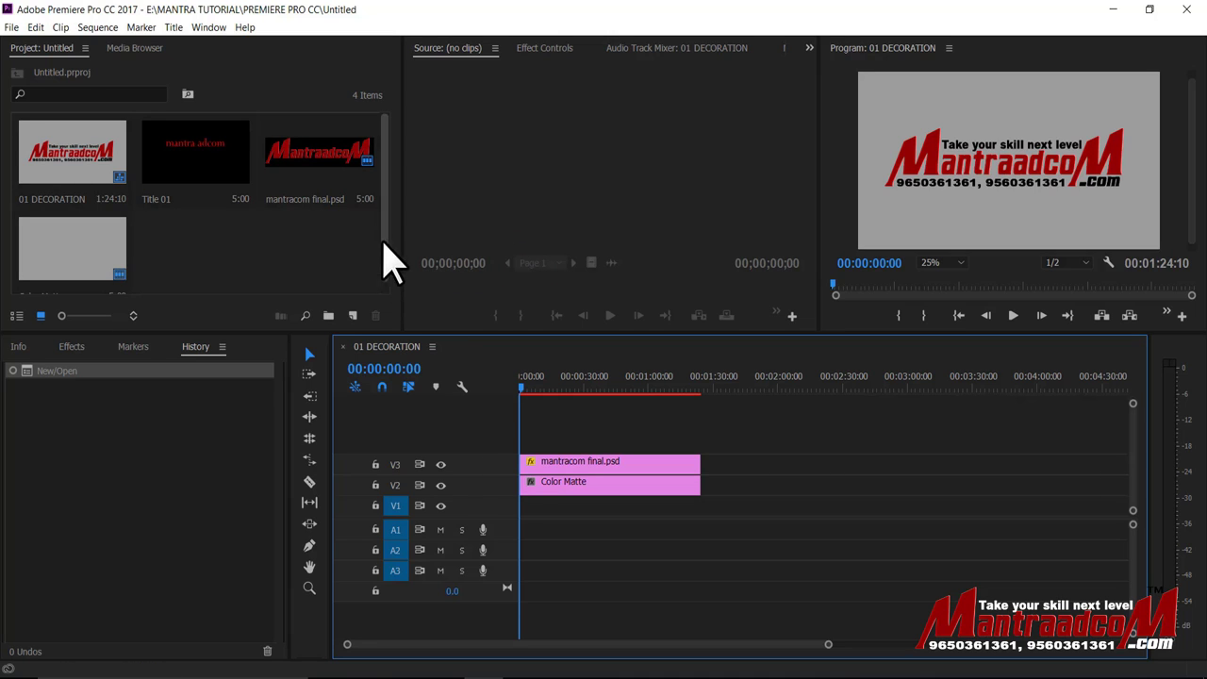
pyautogui.click(208, 27)
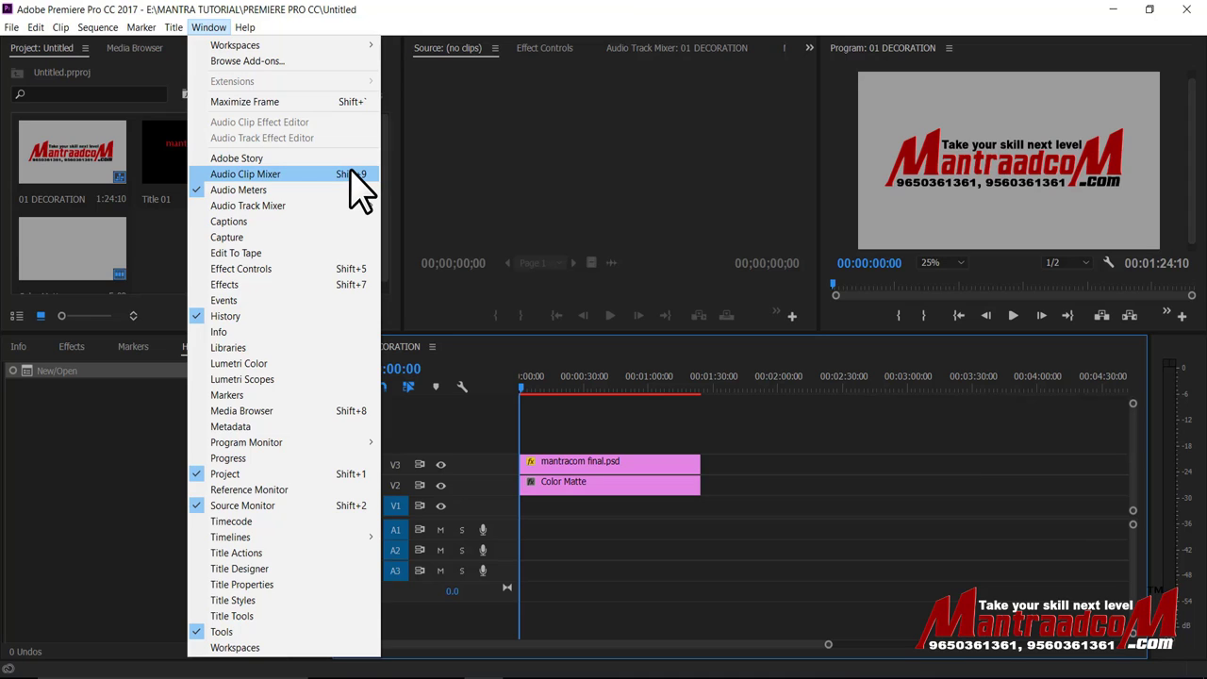
# Bring the Audio Meters, History and Tools panels forward from the Window menu, one after another.
pyautogui.click(195, 191)
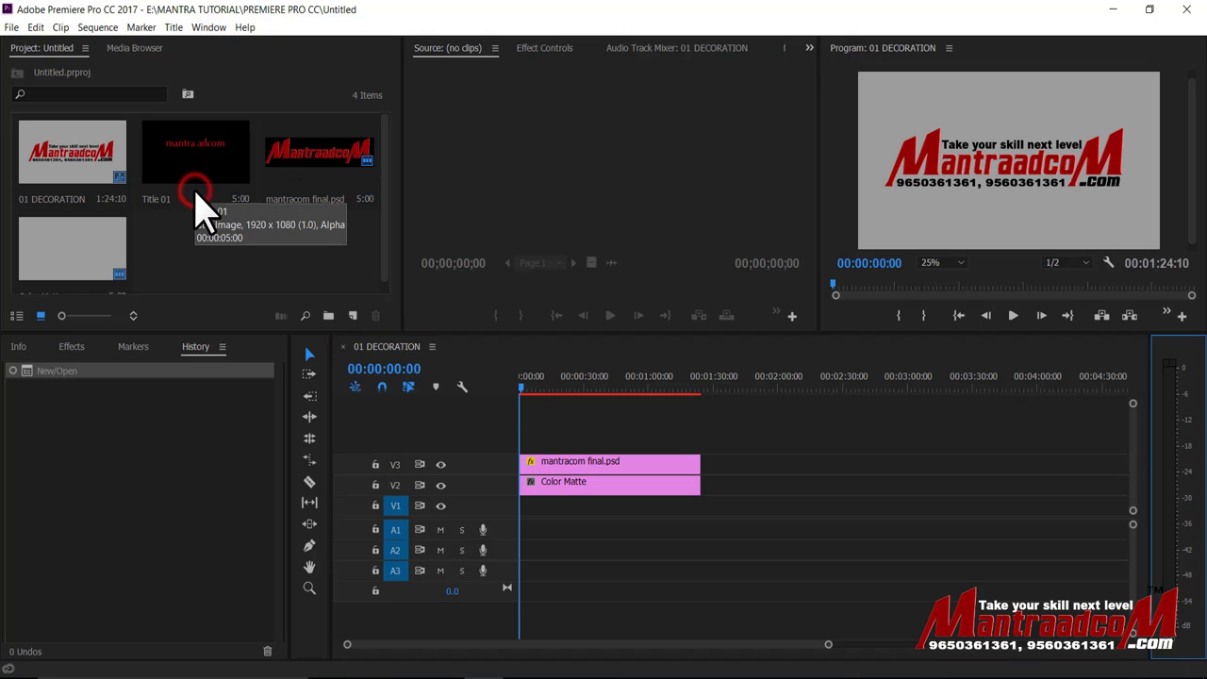
pyautogui.click(210, 26)
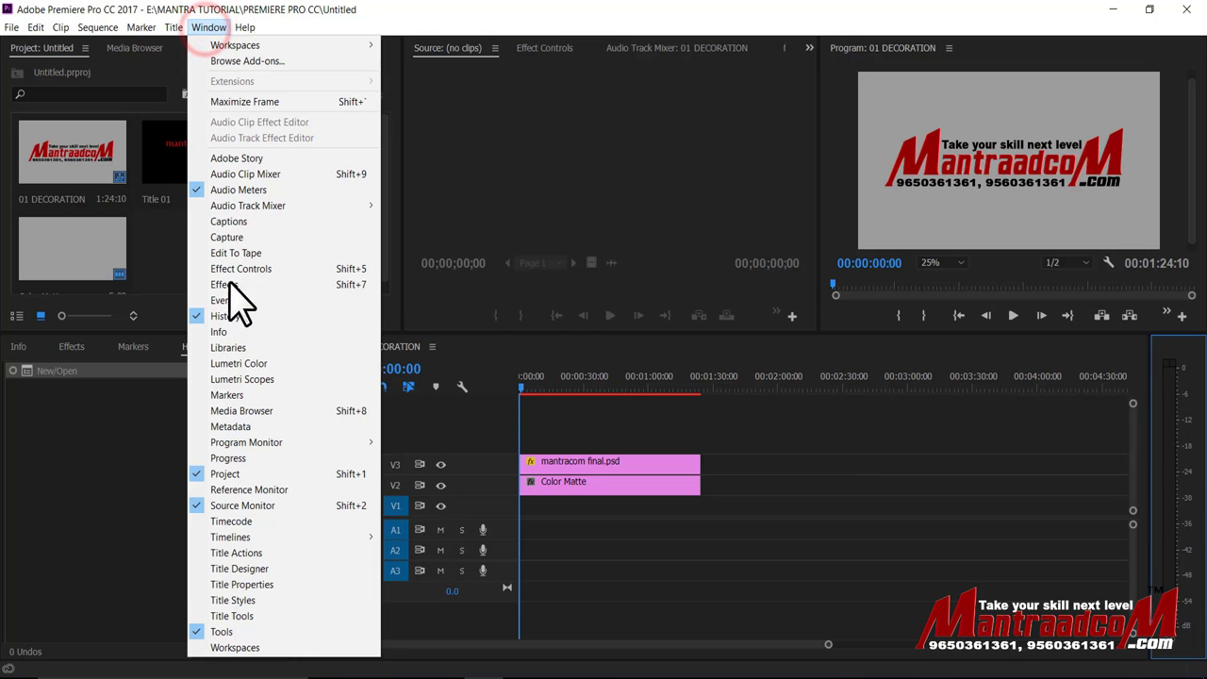
pyautogui.click(210, 317)
pyautogui.click(208, 27)
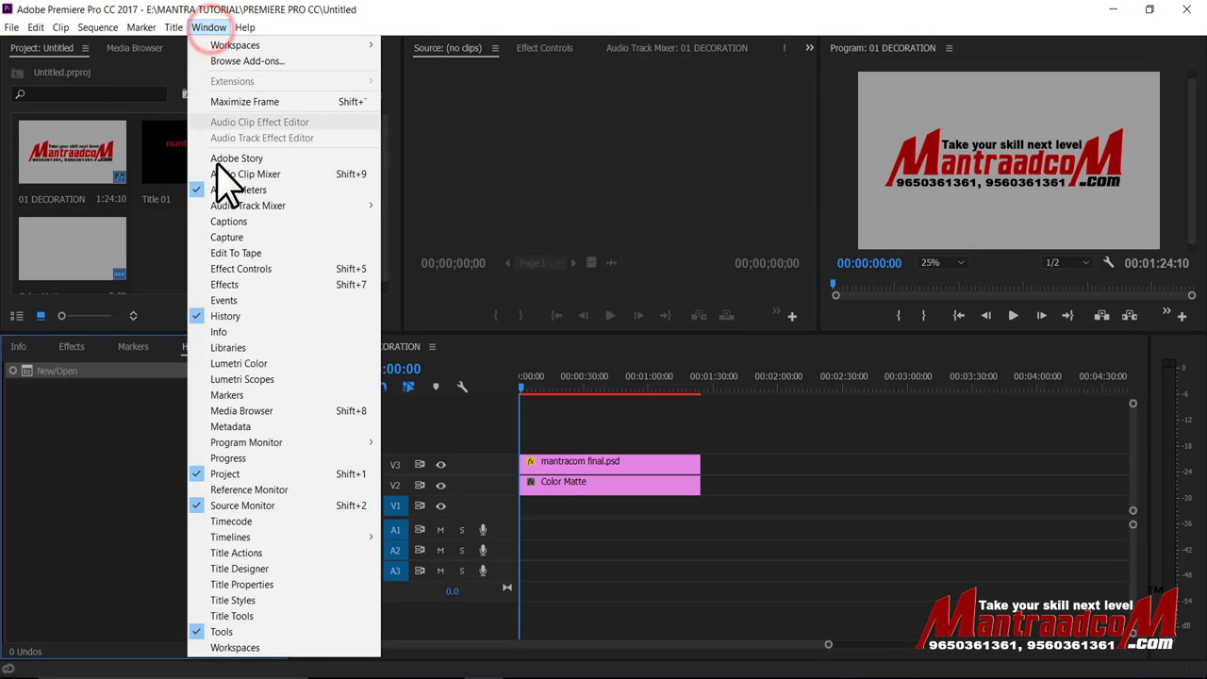
pyautogui.click(195, 633)
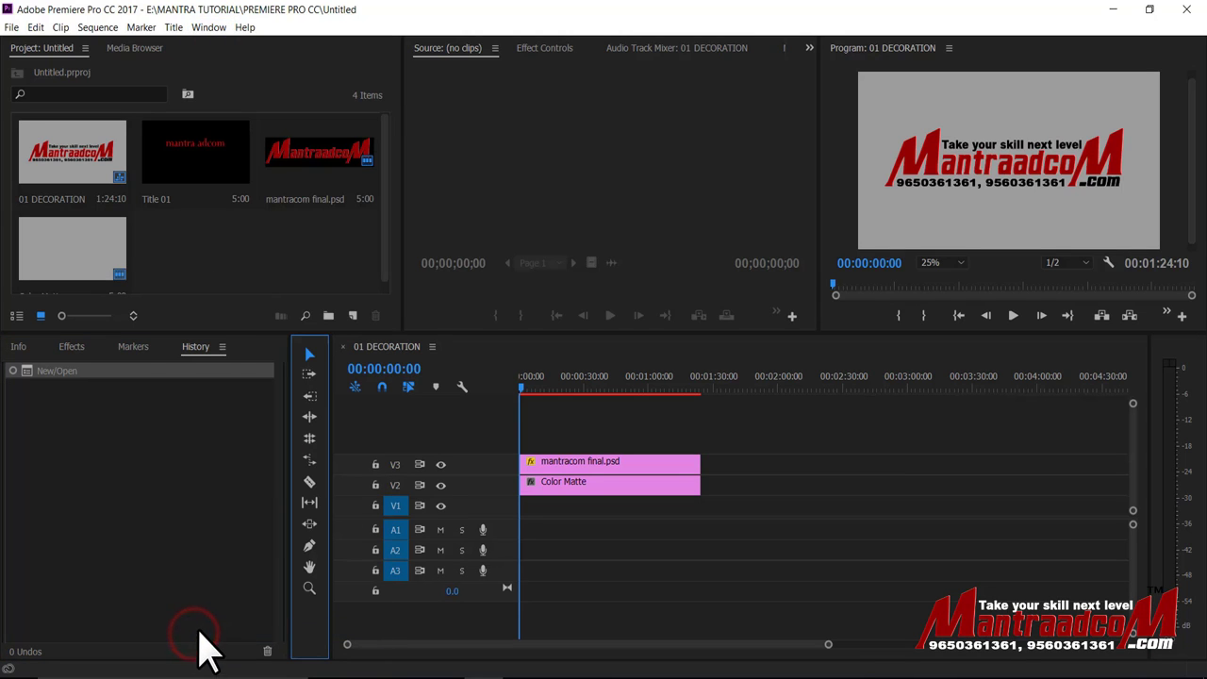
# Browse the Window menu's Audio Track Mixer and Workspaces submenus, ending with the panel list open.
pyautogui.click(205, 27)
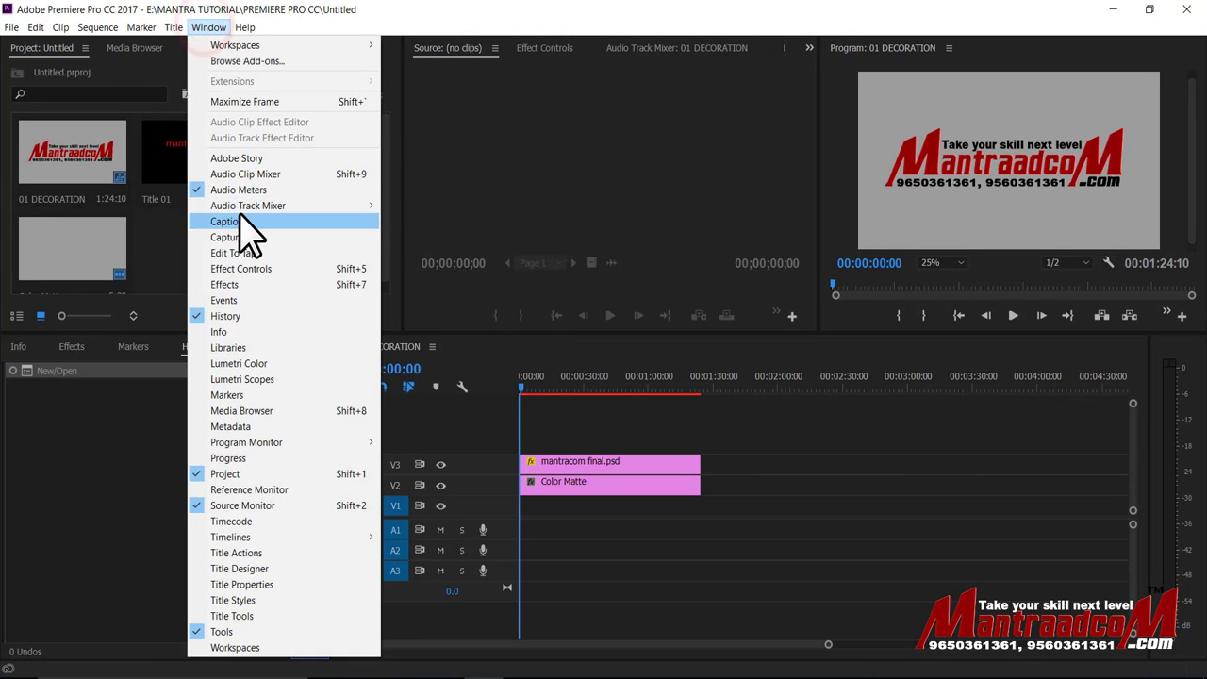
pyautogui.moveTo(250, 207)
pyautogui.click(198, 207)
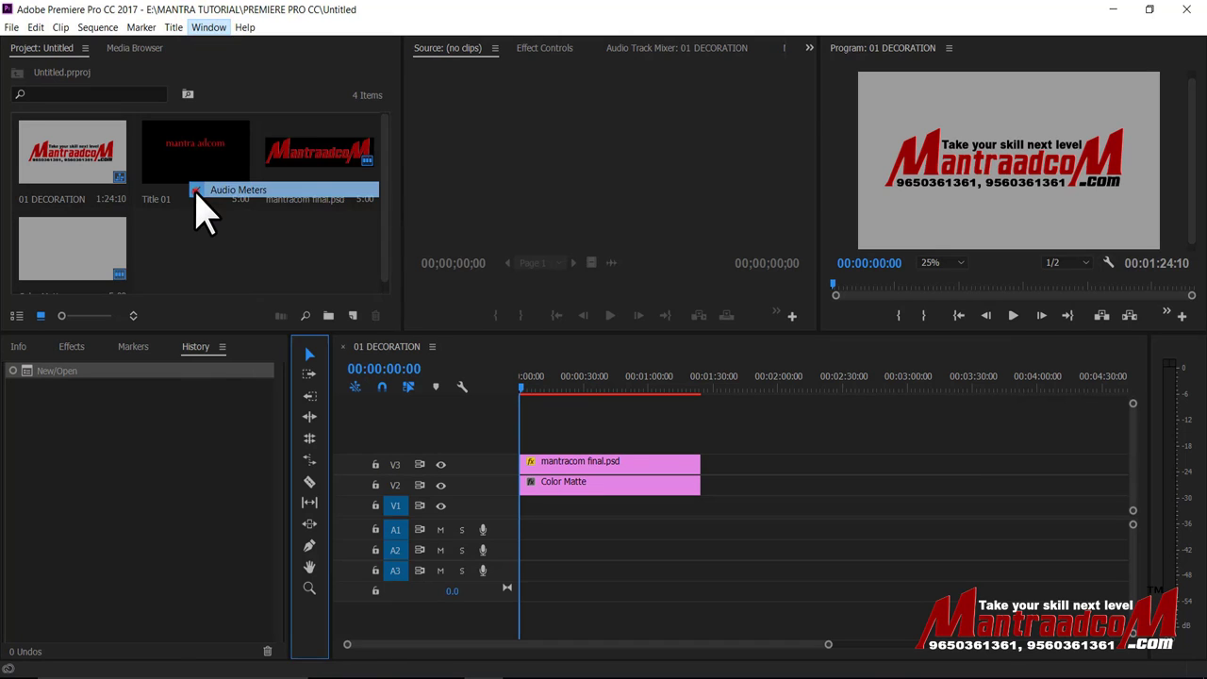
pyautogui.click(208, 27)
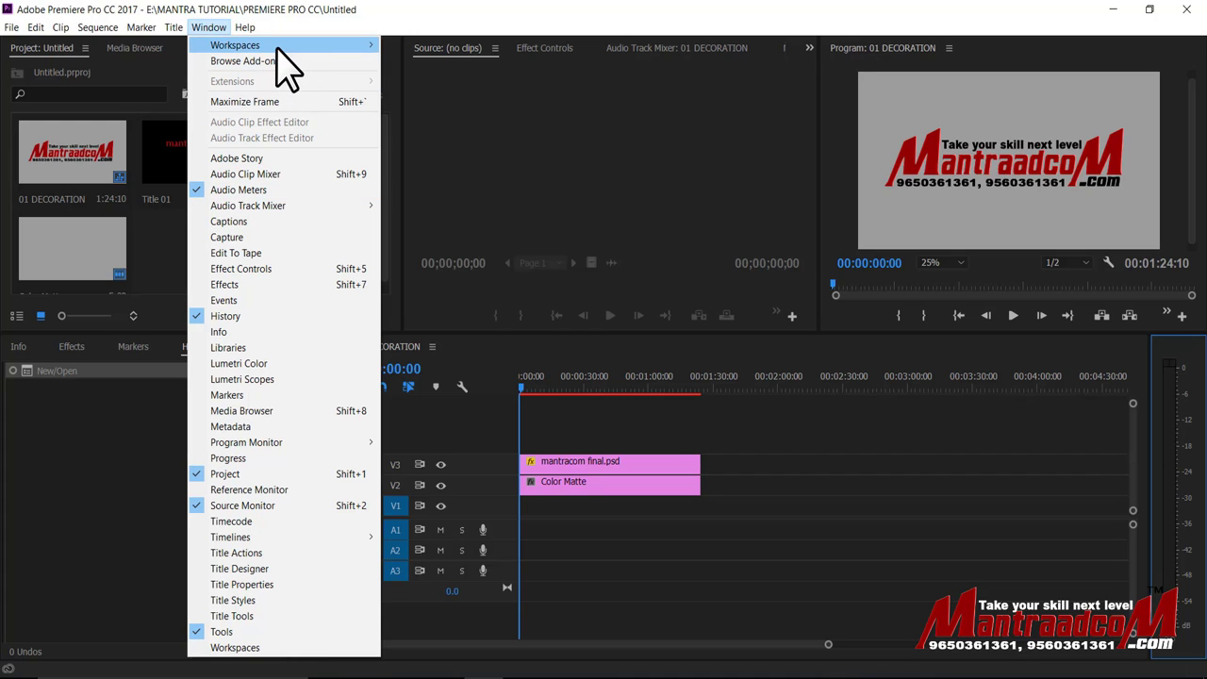
pyautogui.moveTo(277, 48)
pyautogui.click(209, 28)
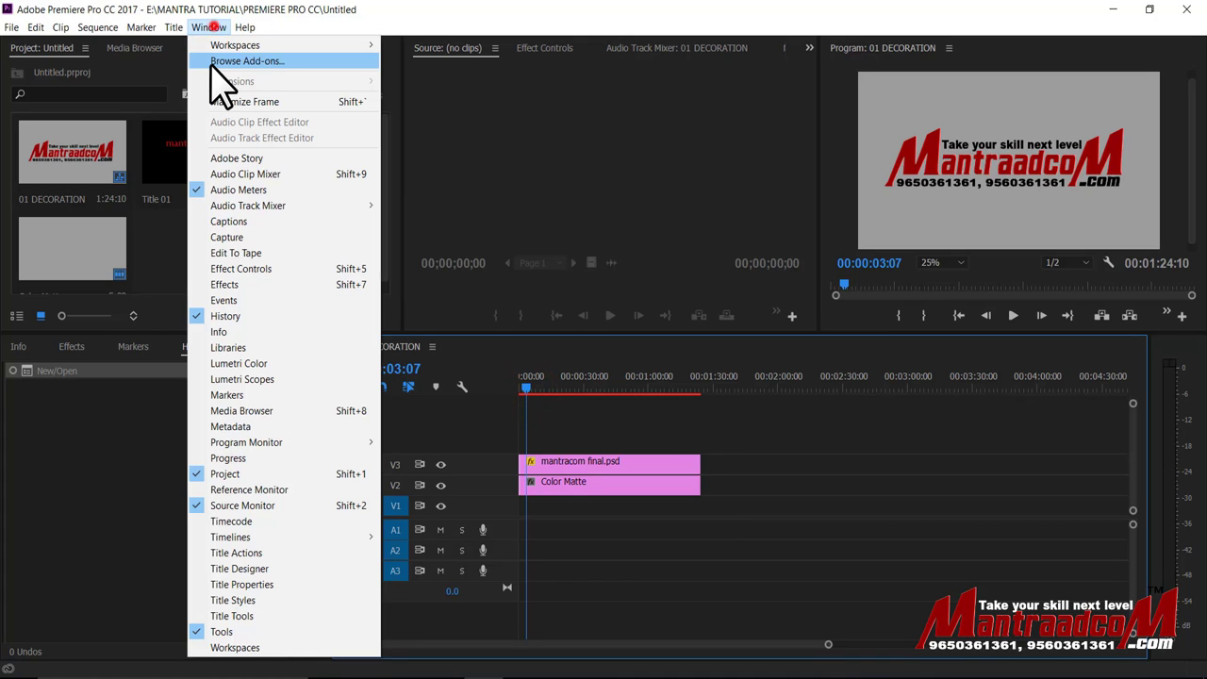
# Set the 01 DECORATION current time to 00:00:25:21 on the timeline ruler, dismissing the Window menu.
pyautogui.click(575, 385)
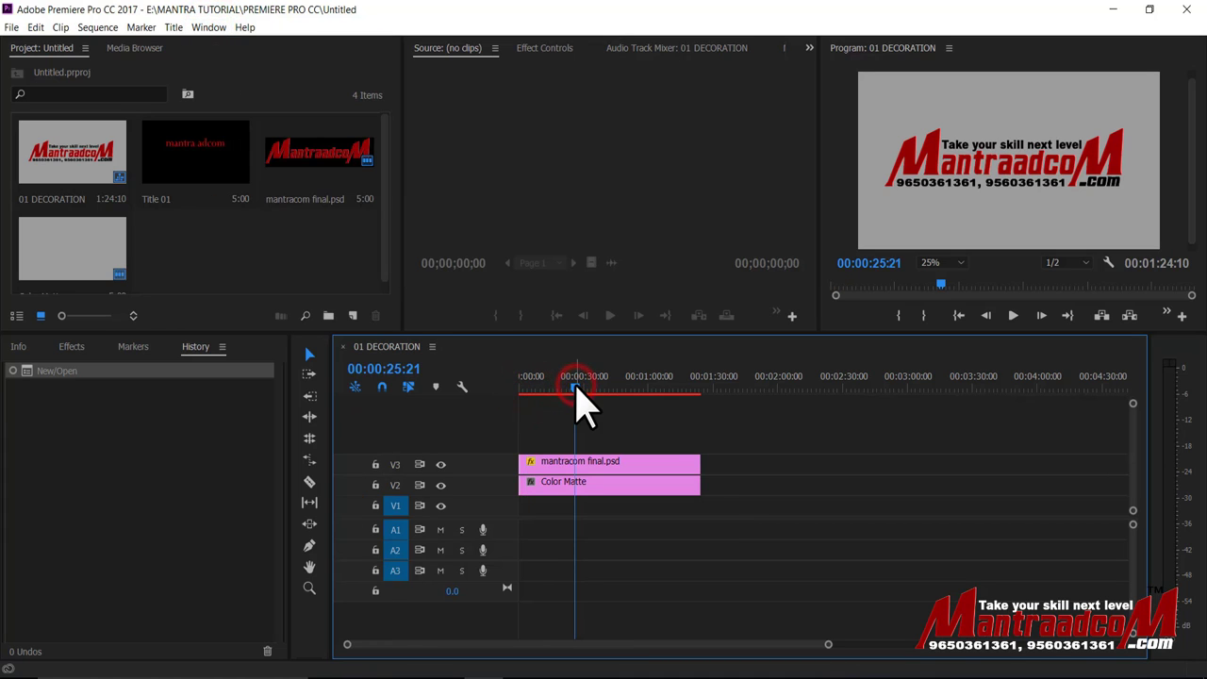